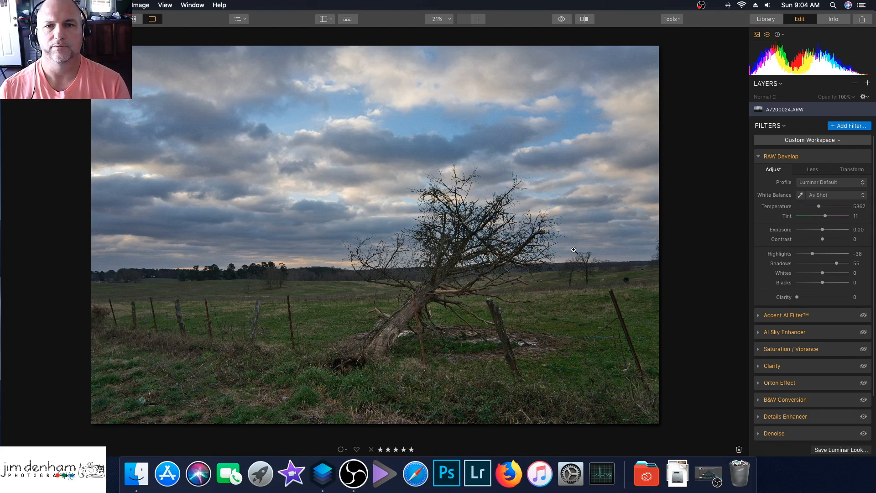
Step: Compare the RAW-developed photo with its unedited original and collapse the RAW Develop settings
click(562, 20)
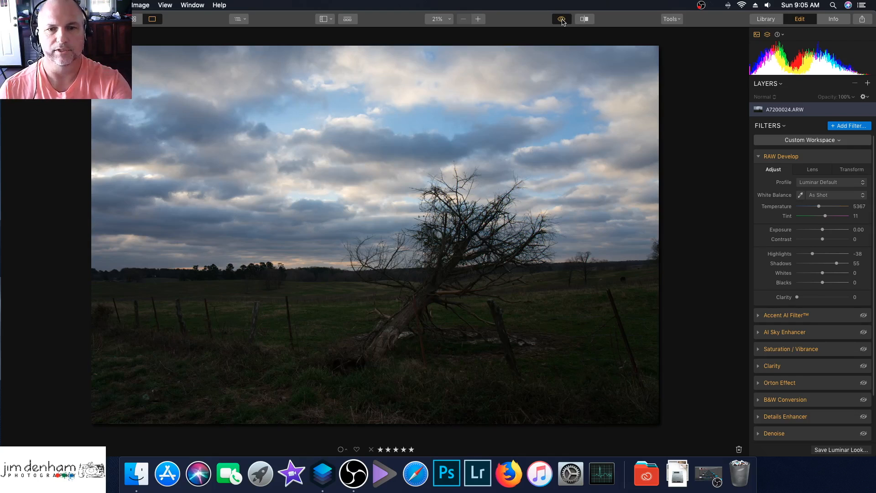
click(561, 20)
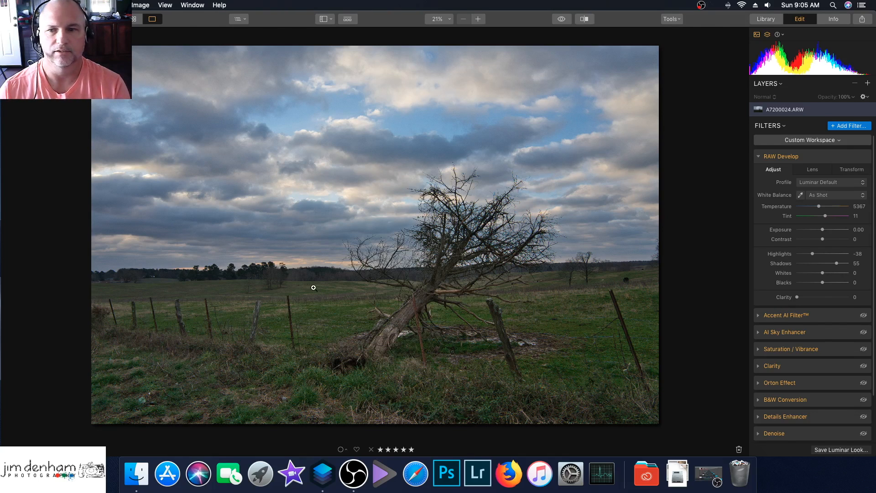
click(759, 157)
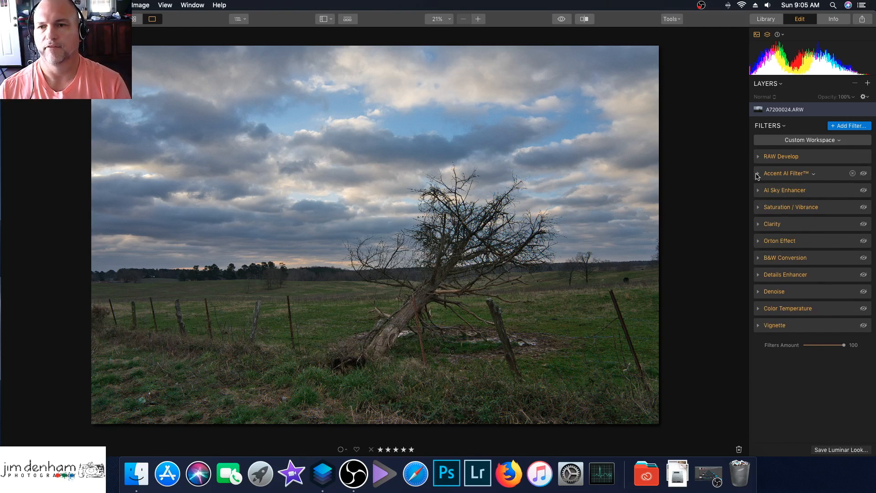
Step: Turn on the Accent AI Filter and compare the photo with and without it
click(759, 174)
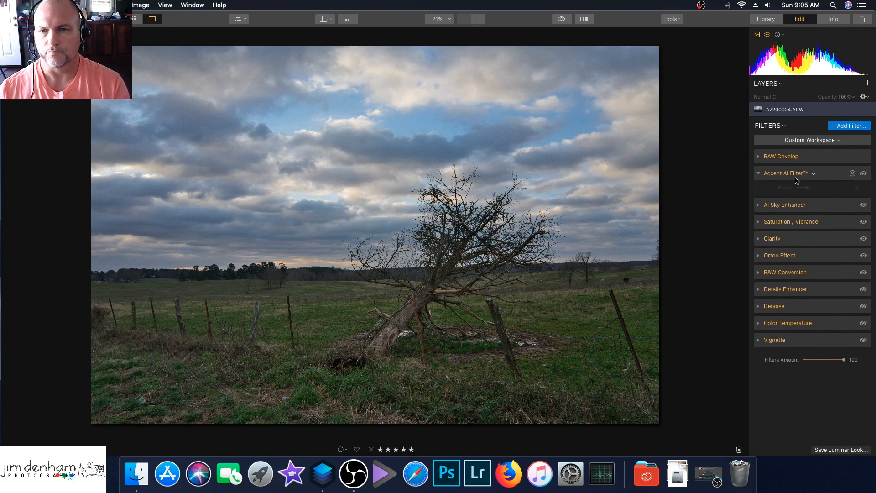
click(865, 174)
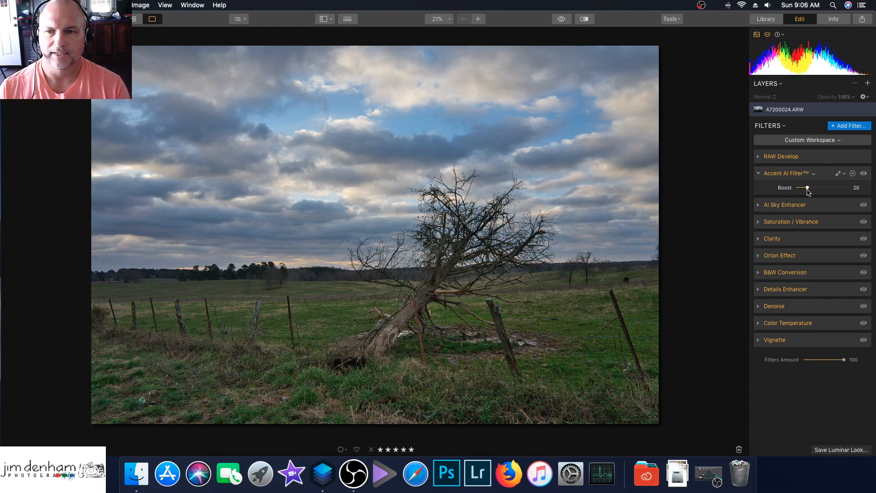
click(864, 174)
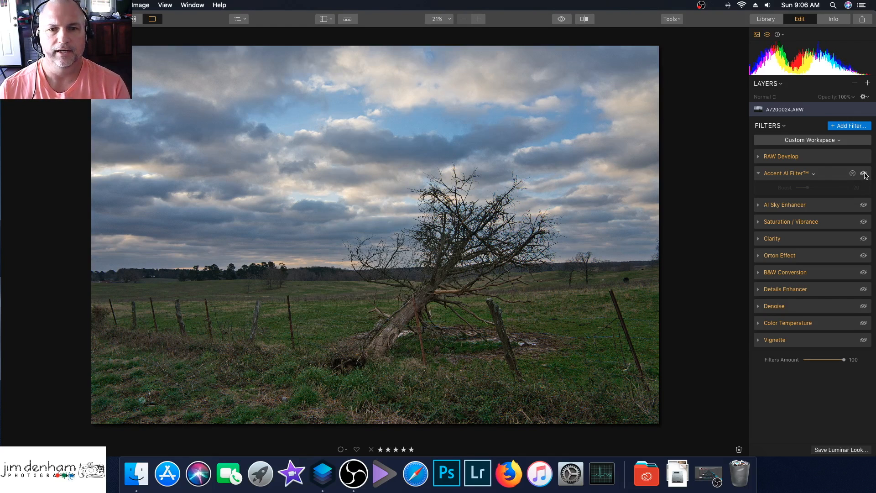
click(864, 174)
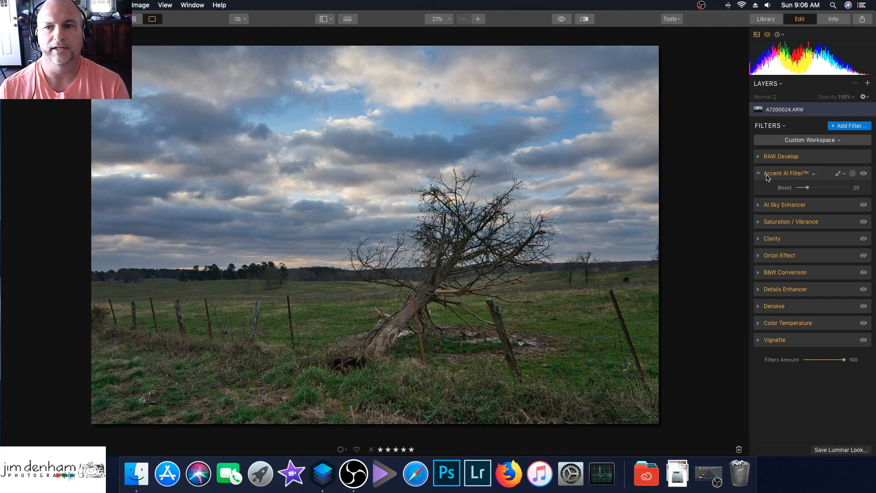
click(759, 174)
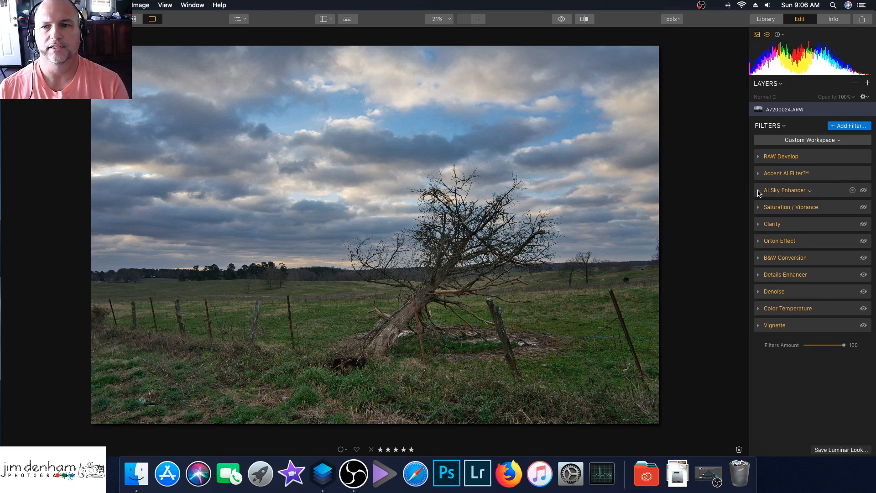
Step: Turn on the AI Sky Enhancer filter and check its effect on the sky by toggling it off and on
click(758, 191)
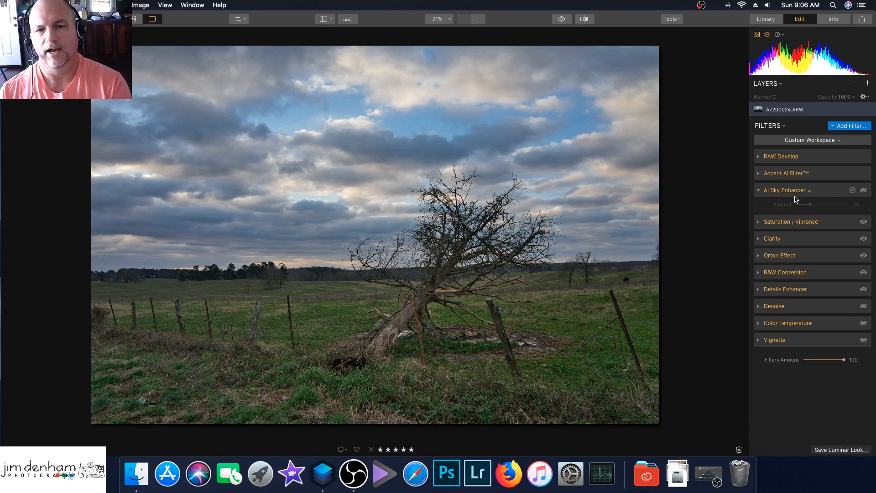
click(865, 191)
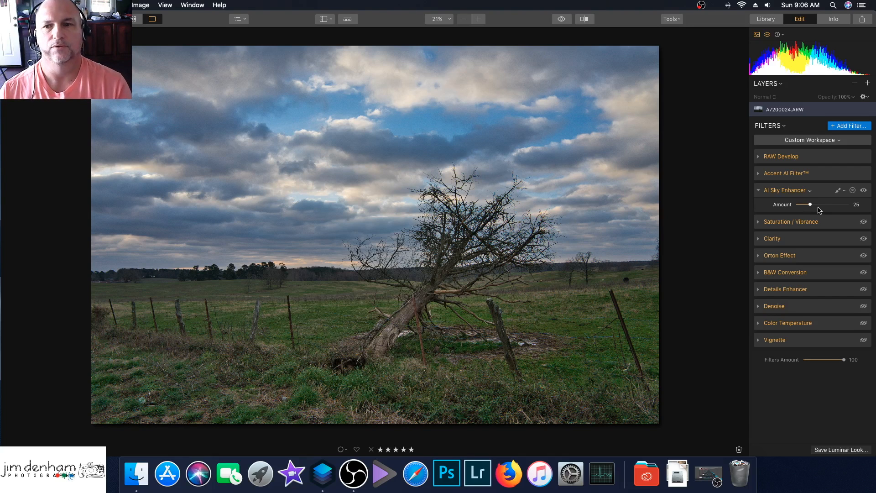
click(864, 191)
click(864, 191)
click(864, 191)
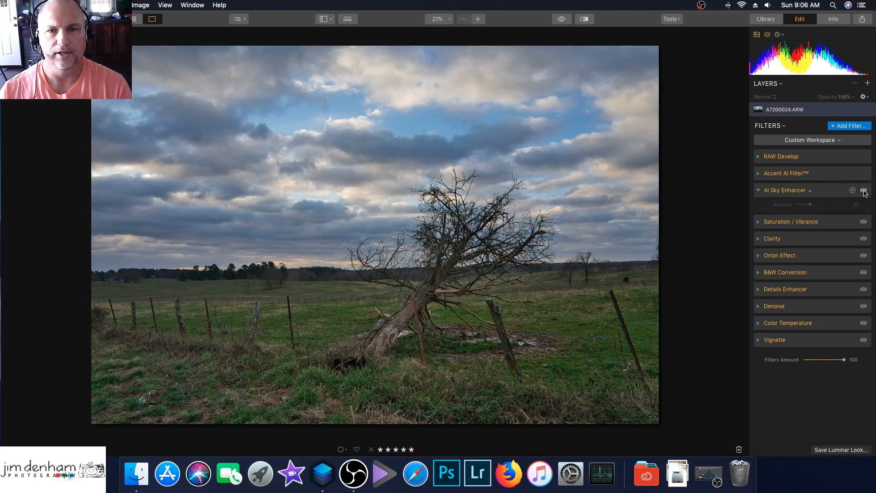
click(864, 190)
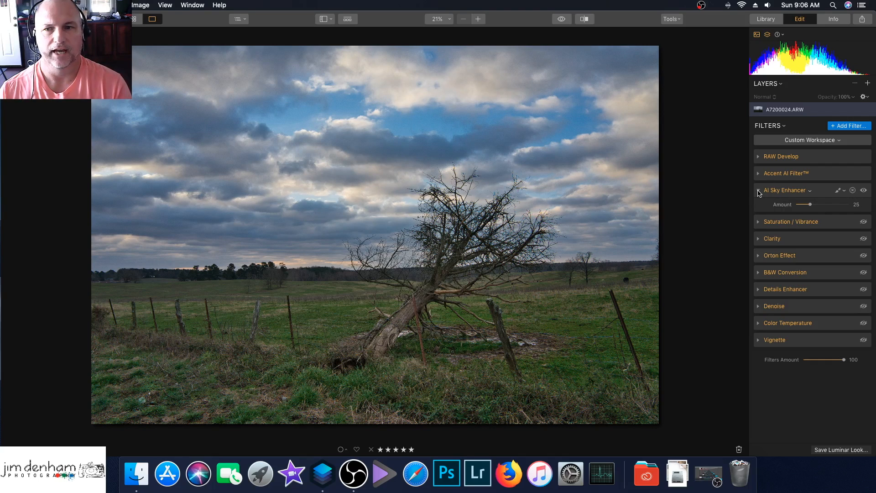
click(759, 191)
Step: Enable the Saturation / Vibrance and Clarity filters, comparing the photo with and without Clarity
click(758, 208)
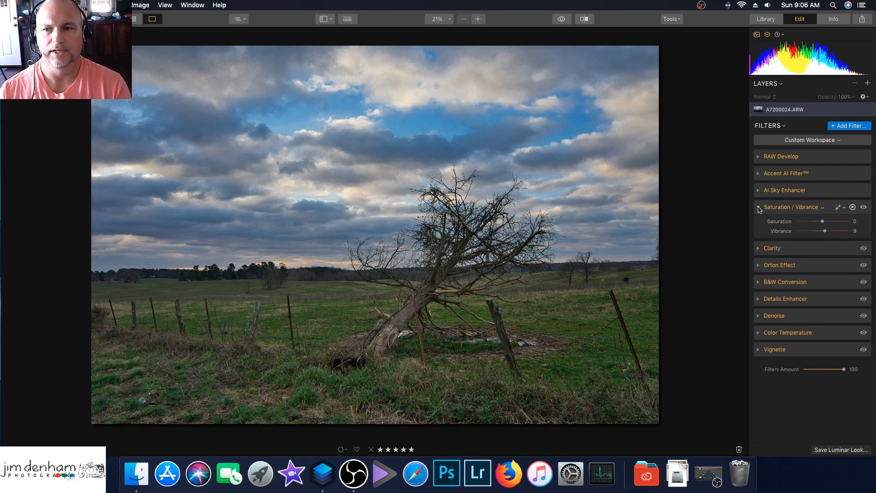
click(759, 208)
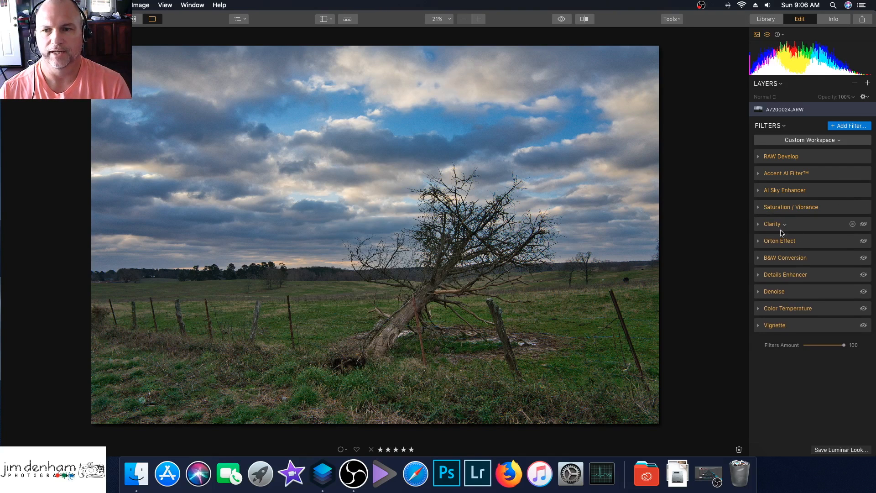
click(758, 224)
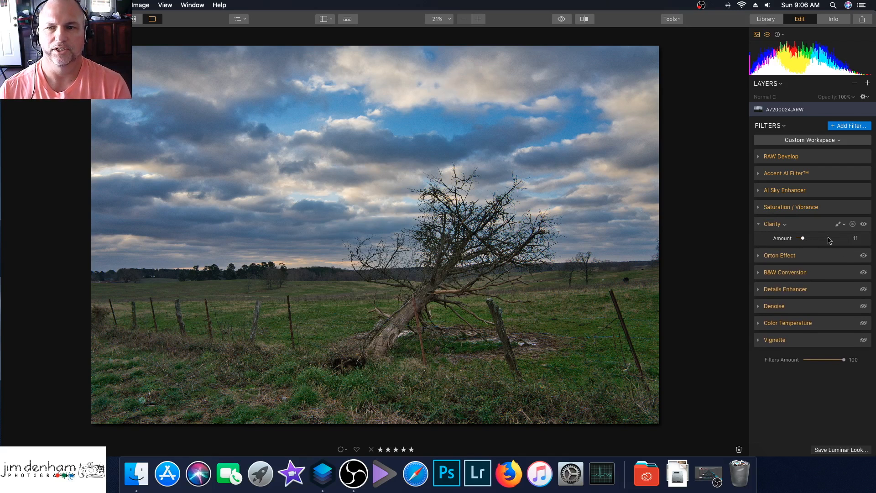
click(864, 224)
click(864, 224)
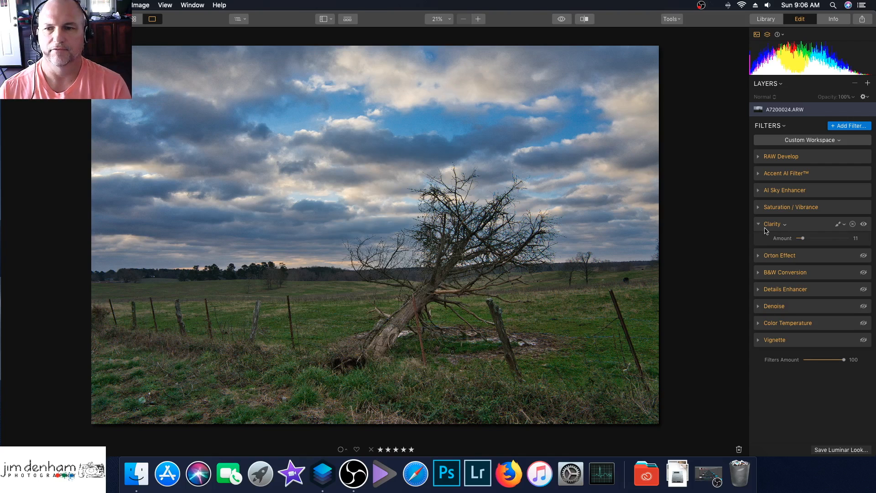
click(759, 224)
Step: Enable the B&W Conversion filter and review its luminance and tone settings, leaving the Orton Effect off
click(759, 241)
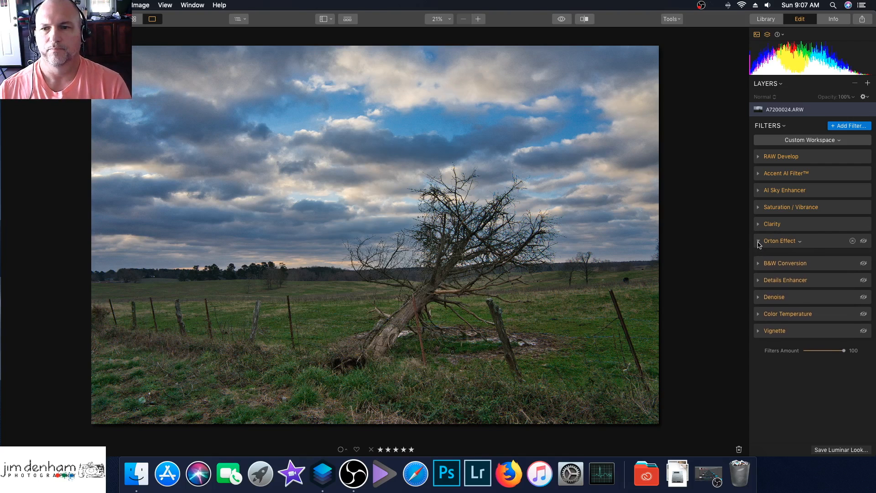
click(759, 242)
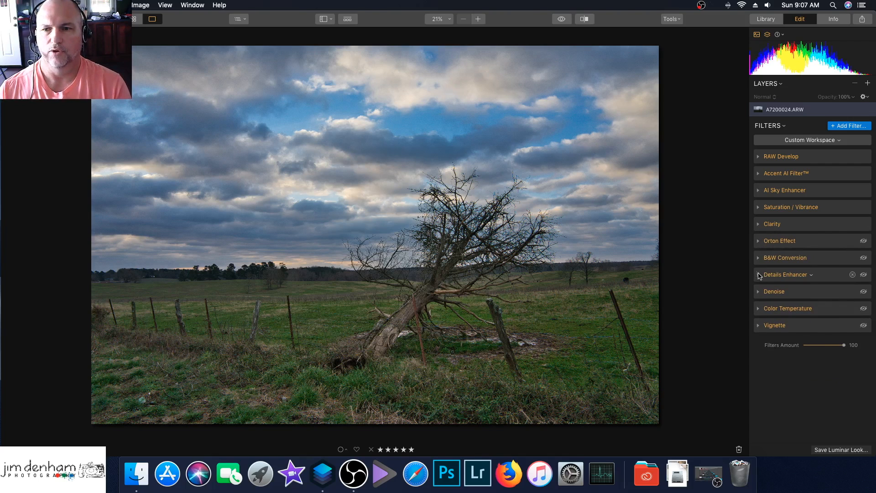
click(759, 257)
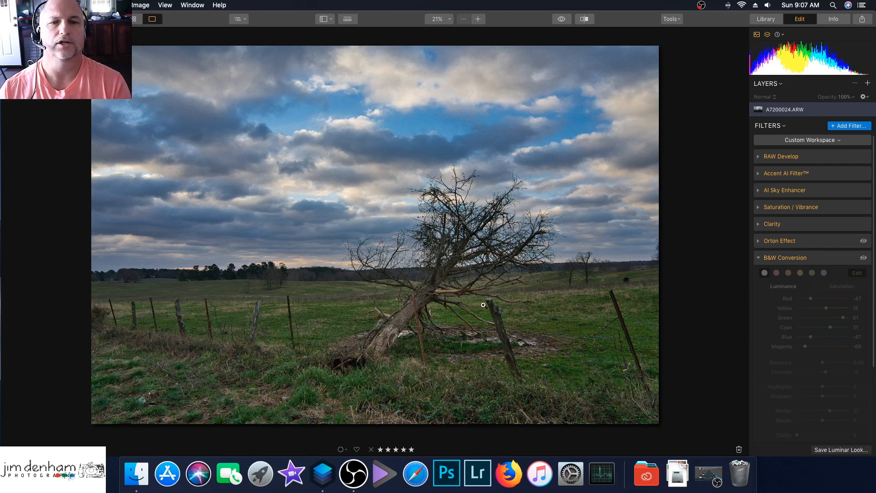
click(864, 257)
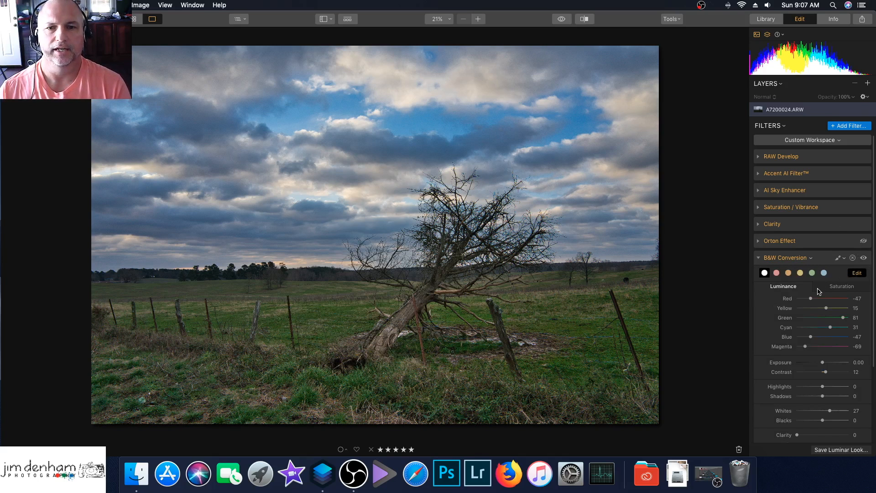
scroll(840, 291, down, 3)
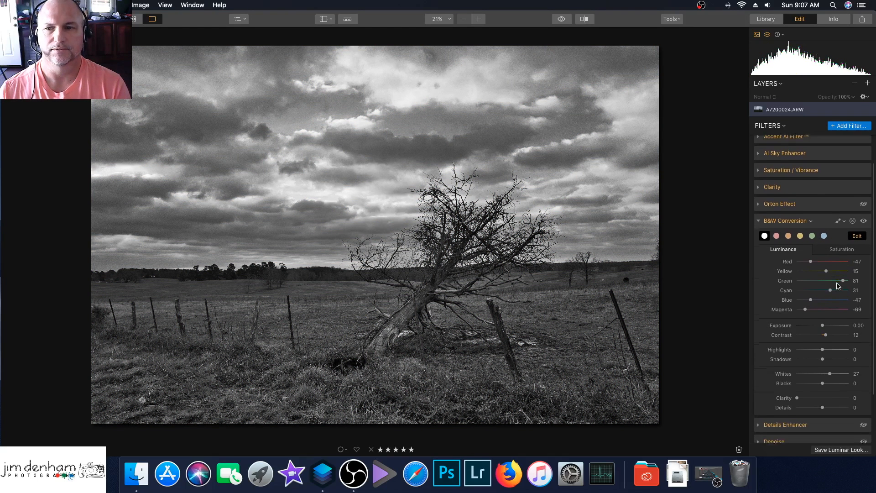
scroll(837, 287, down, 1)
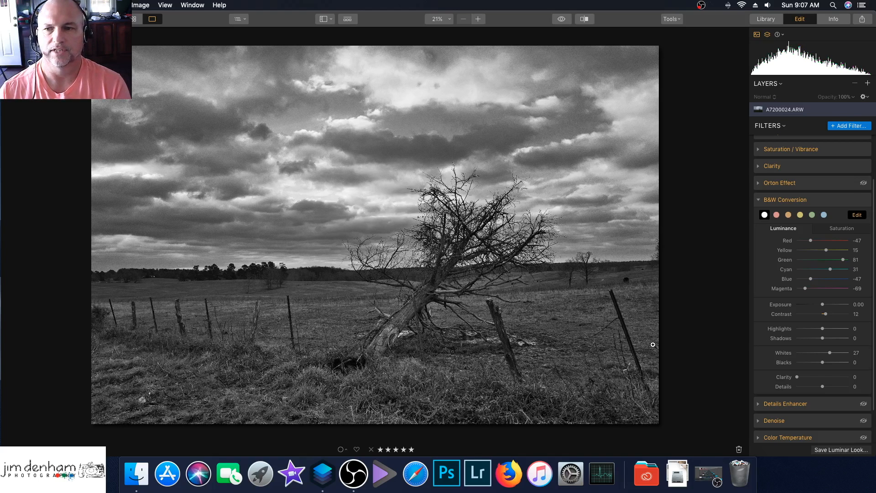
scroll(825, 333, up, 2)
scroll(825, 333, down, 2)
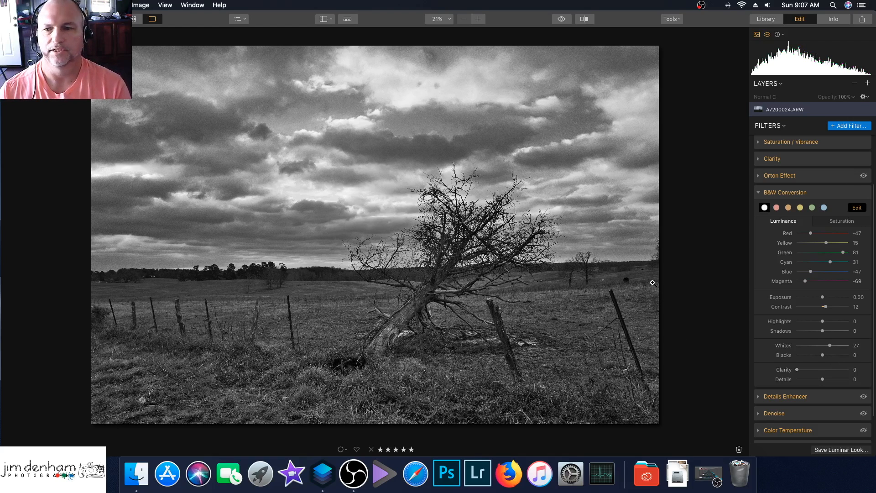
click(759, 192)
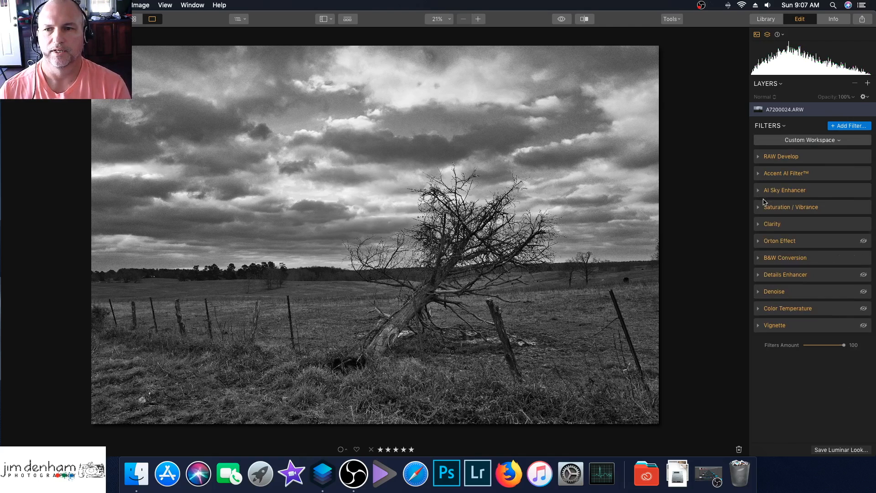
Step: Turn on the Details Enhancer filter and compare the black-and-white photo with and without it
click(760, 275)
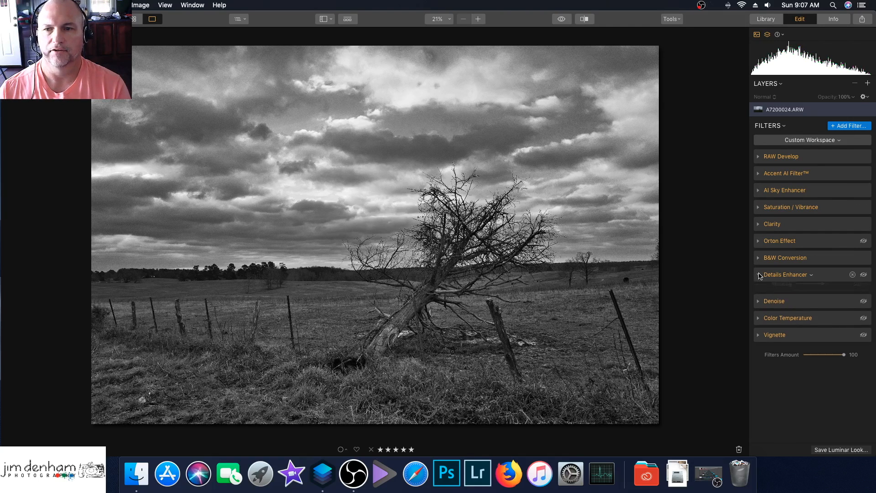
click(864, 275)
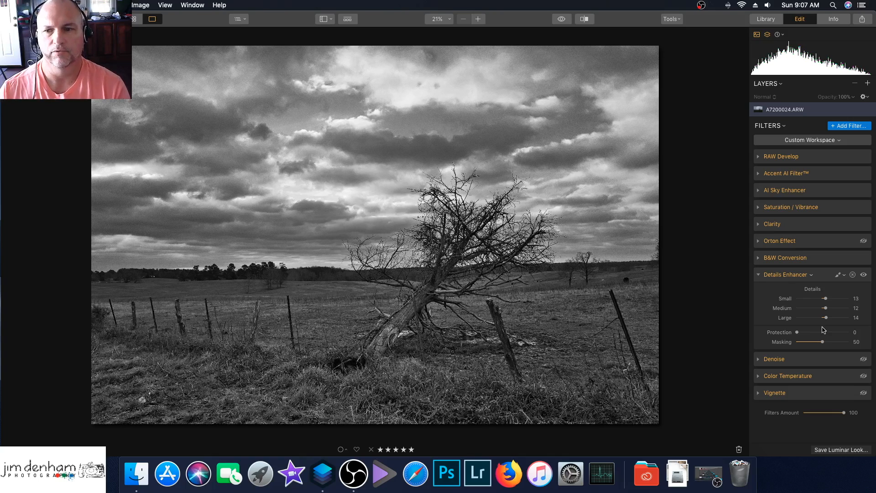
click(864, 275)
click(864, 276)
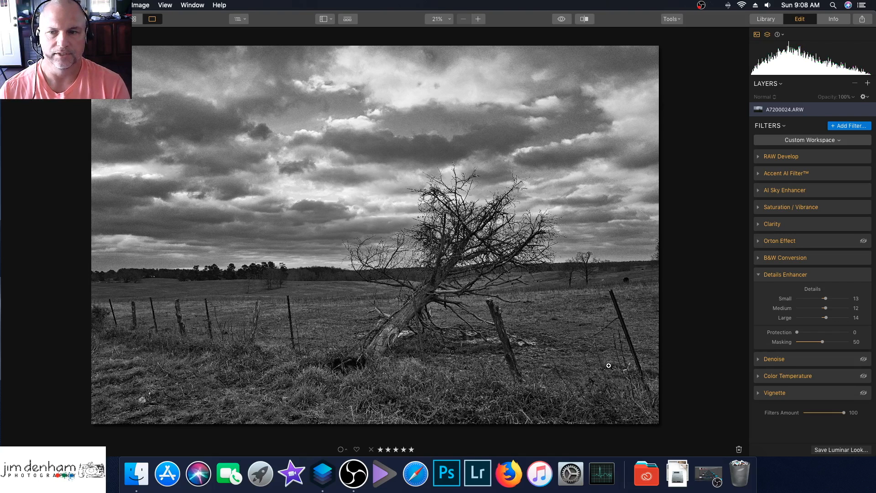
click(758, 275)
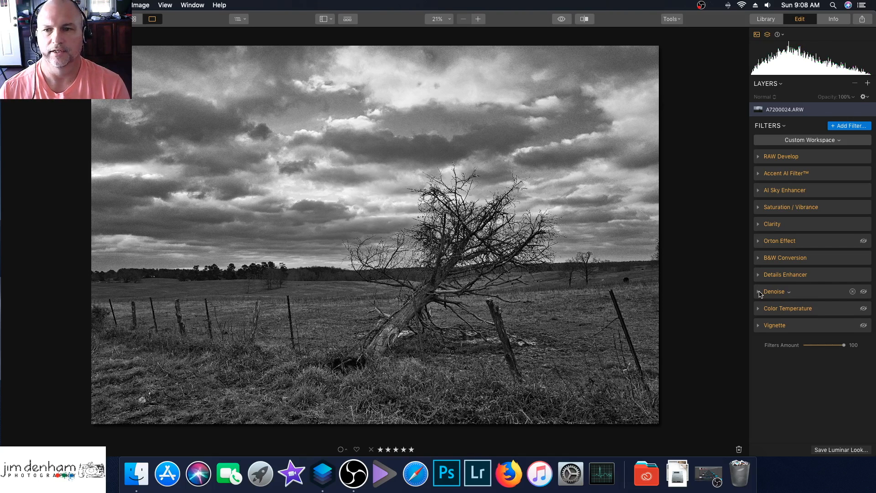
Step: Enable the Denoise filter on the photo and collapse its settings
click(759, 292)
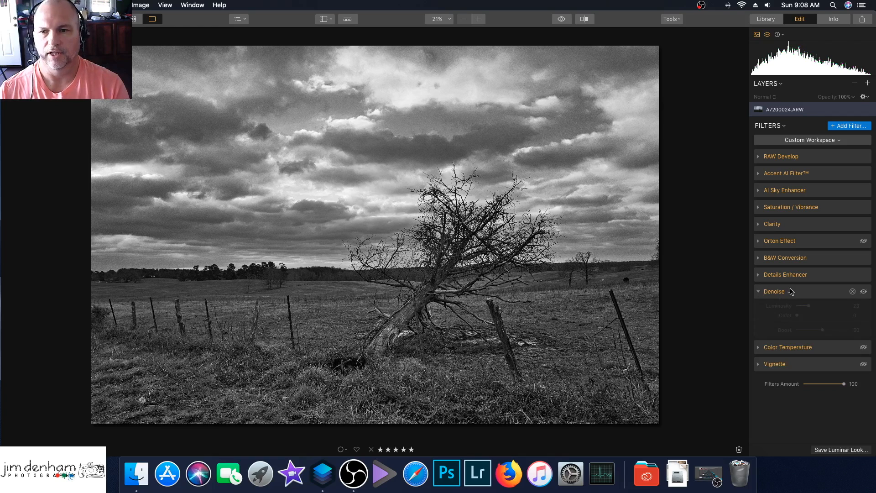
click(864, 292)
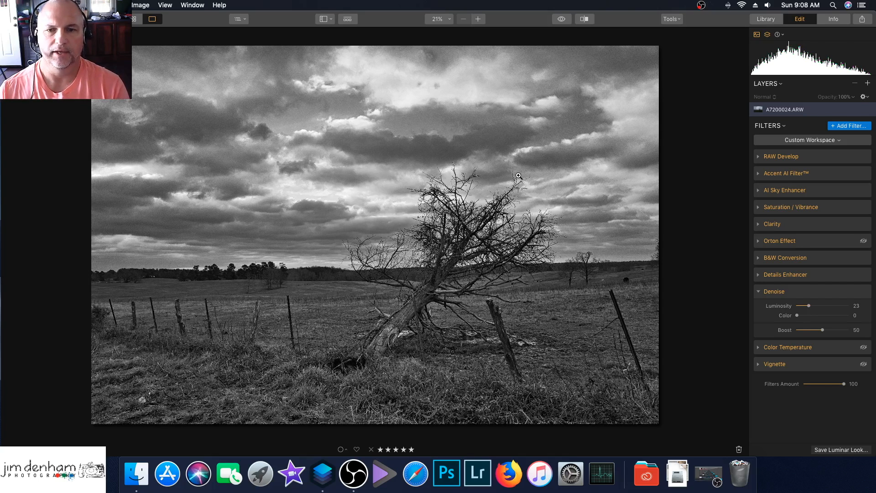
click(760, 291)
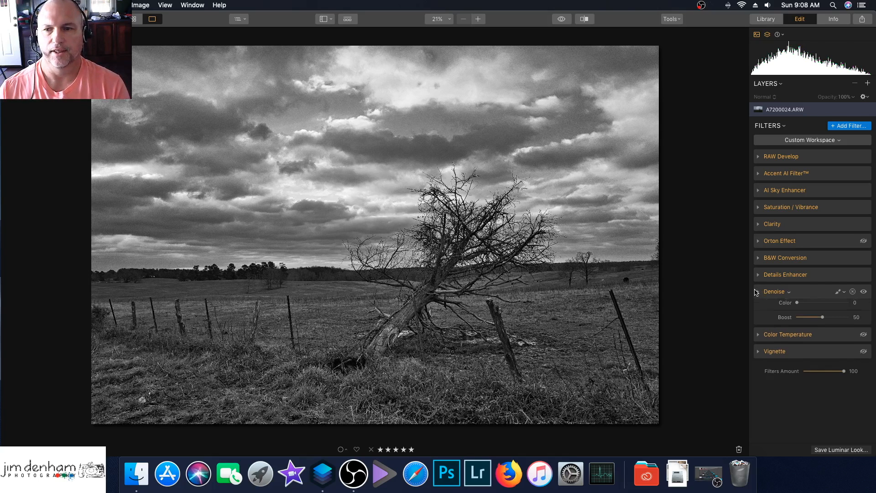
Step: Turn on the Color Temperature filter to warm the black-and-white photo and compare the toning off and on
click(759, 309)
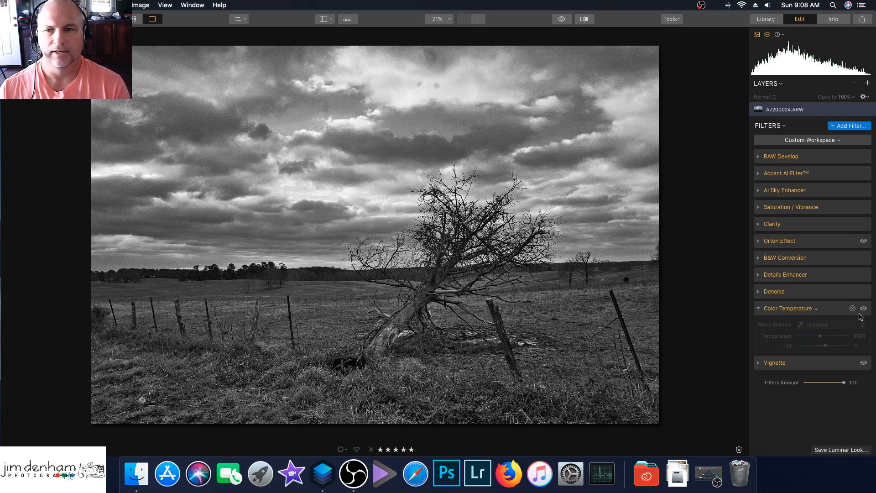
click(864, 309)
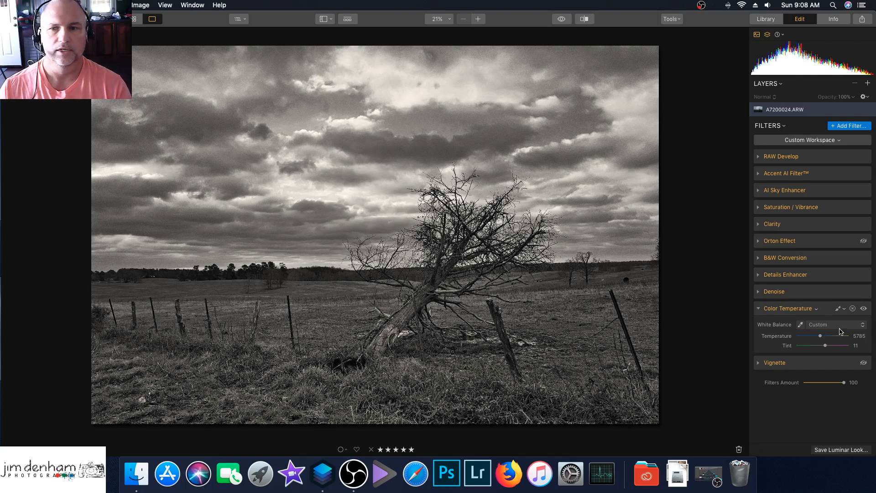
click(864, 309)
click(864, 309)
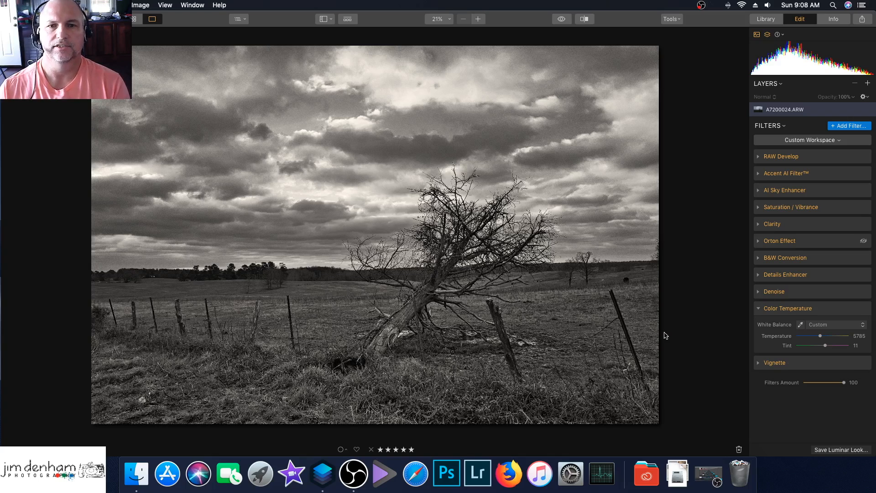
Step: Compare the toned black-and-white photo with the unedited original and collapse the Color Temperature filter's settings
click(561, 20)
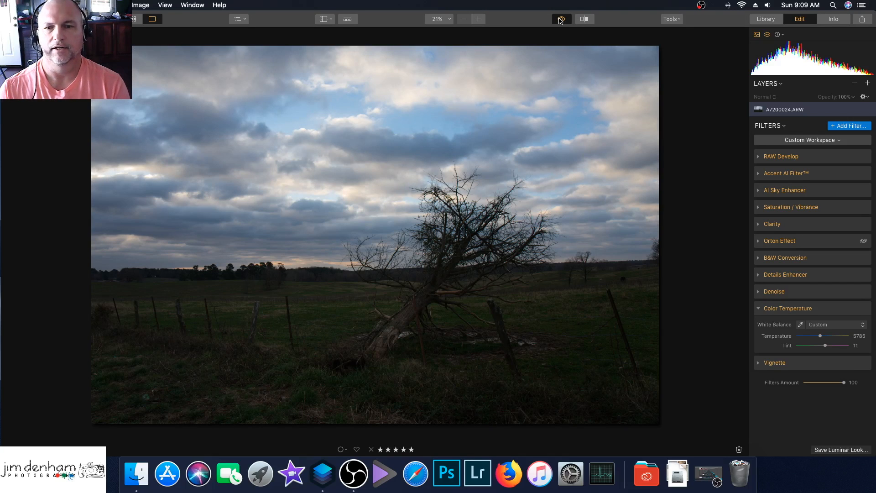
click(561, 19)
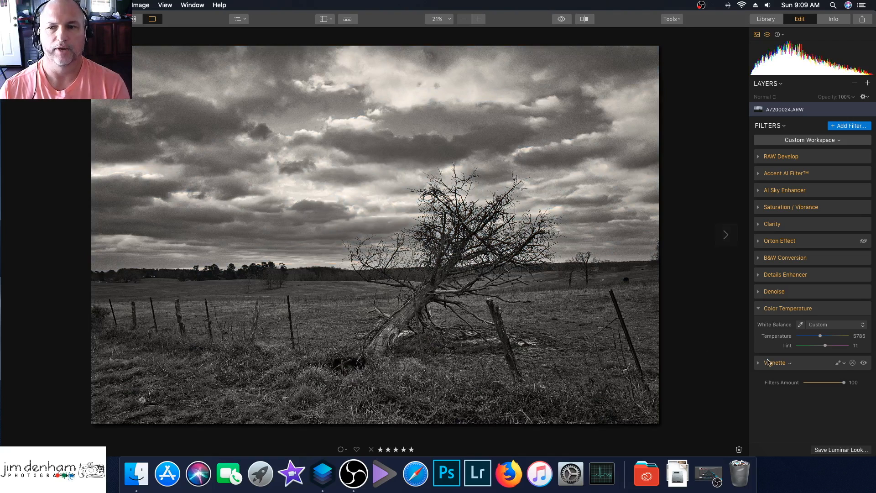
click(759, 308)
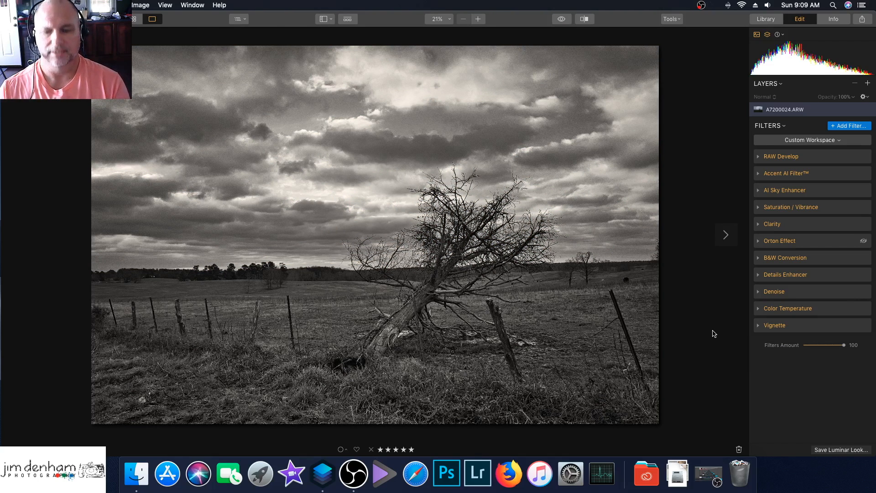
Step: View the finished black-and-white photo full screen and look over the available export and sharing options
key(f)
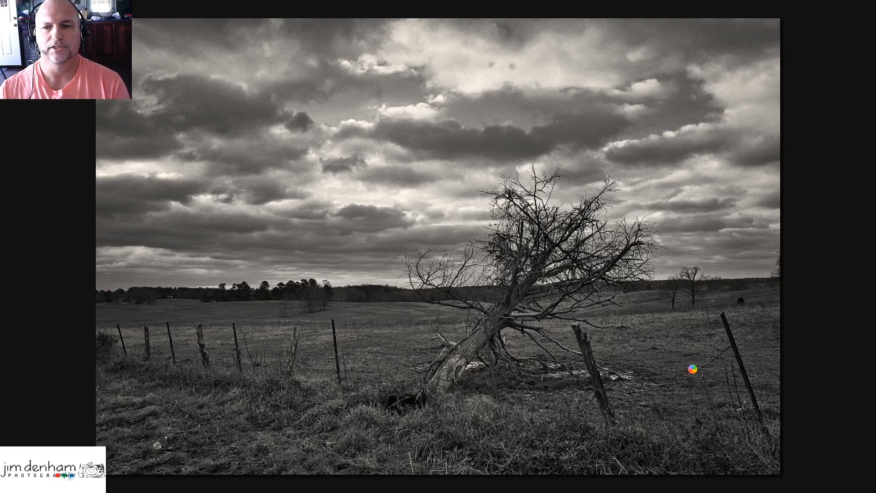
key(Escape)
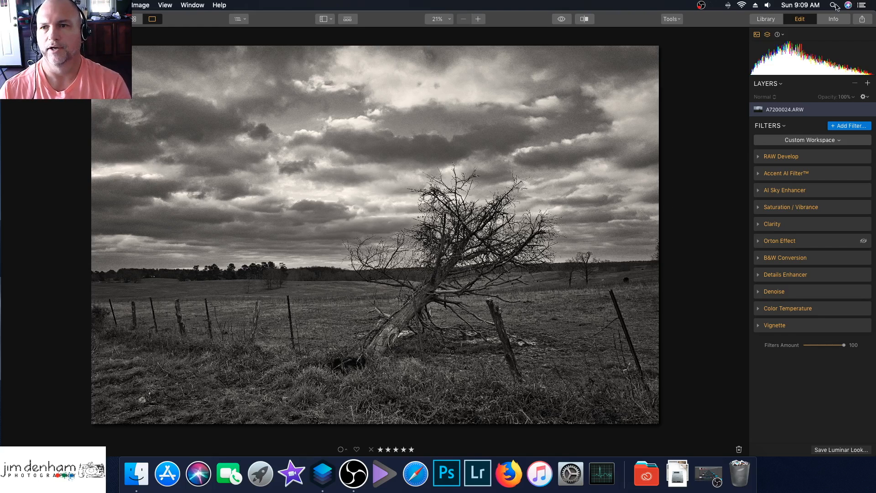
click(863, 21)
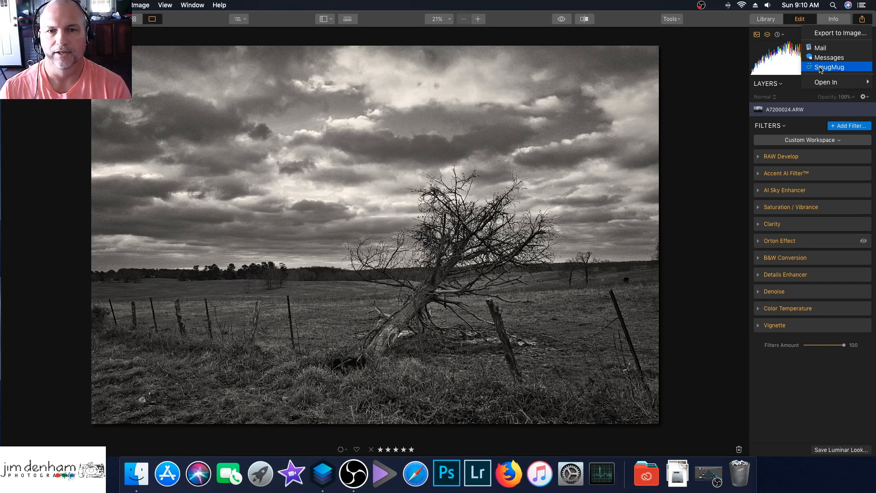
click(862, 21)
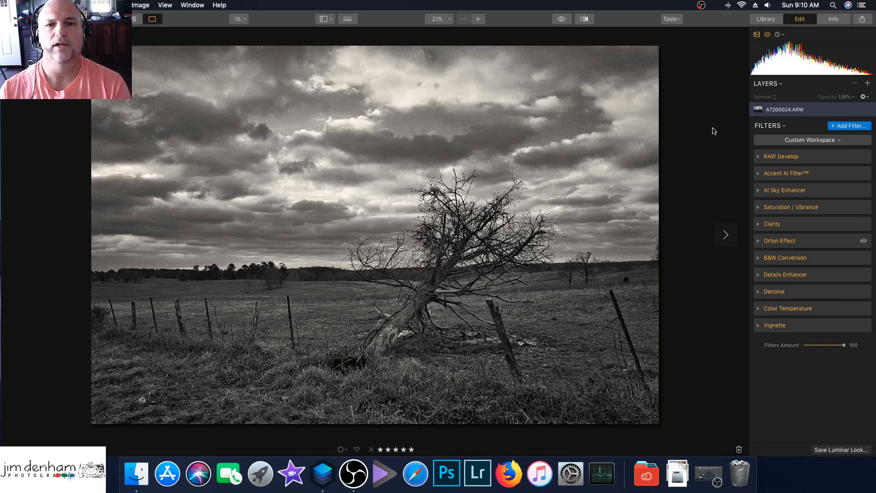